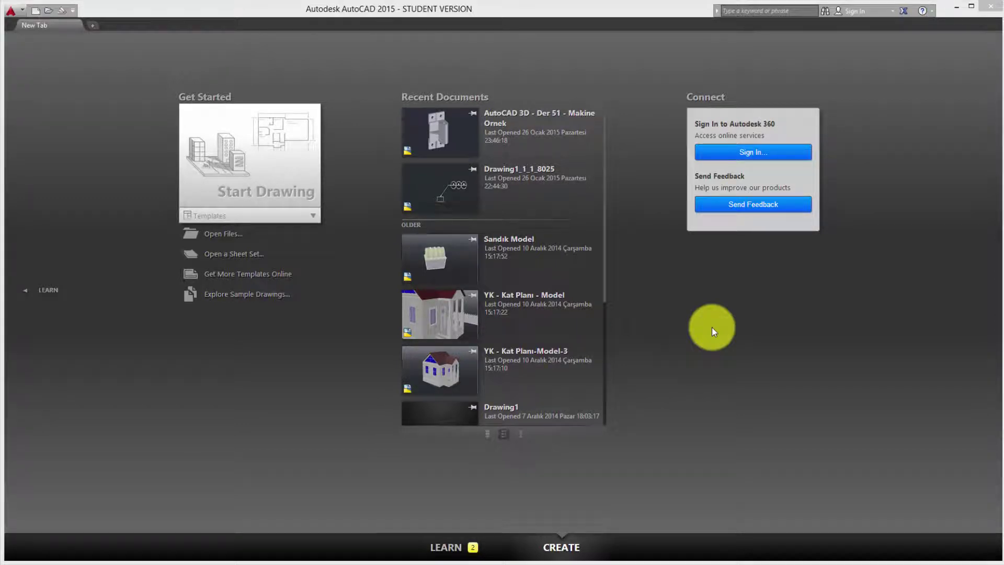
In Chrome, go to the Autodesk Education Community's free software page
left_click(711, 296)
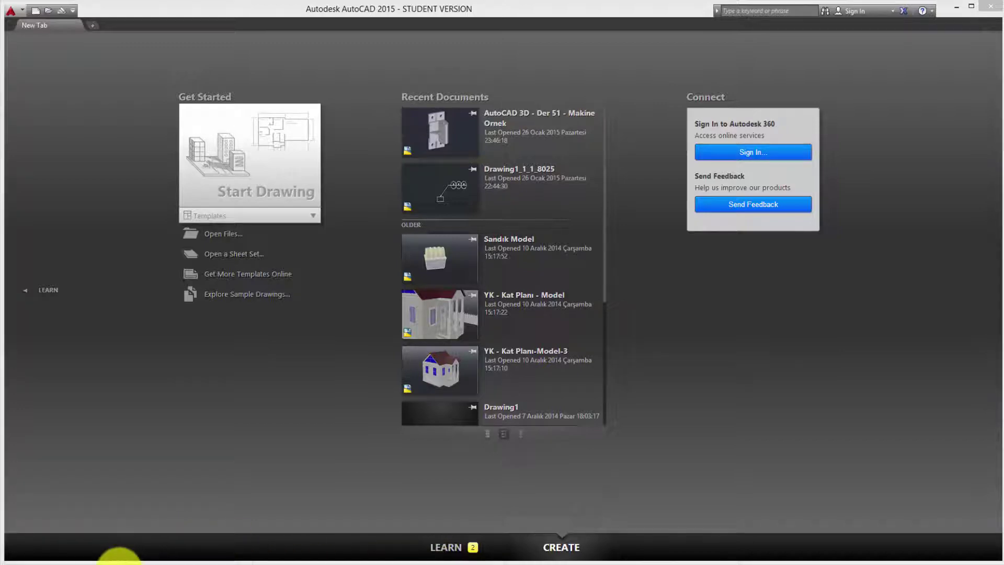
mouse_move(132, 559)
left_click(177, 522)
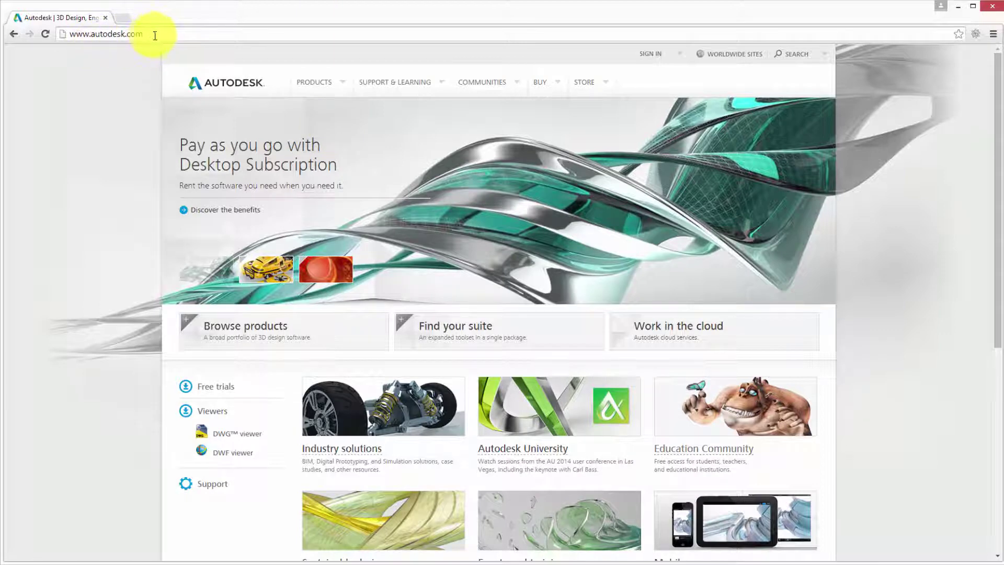
left_click(696, 458)
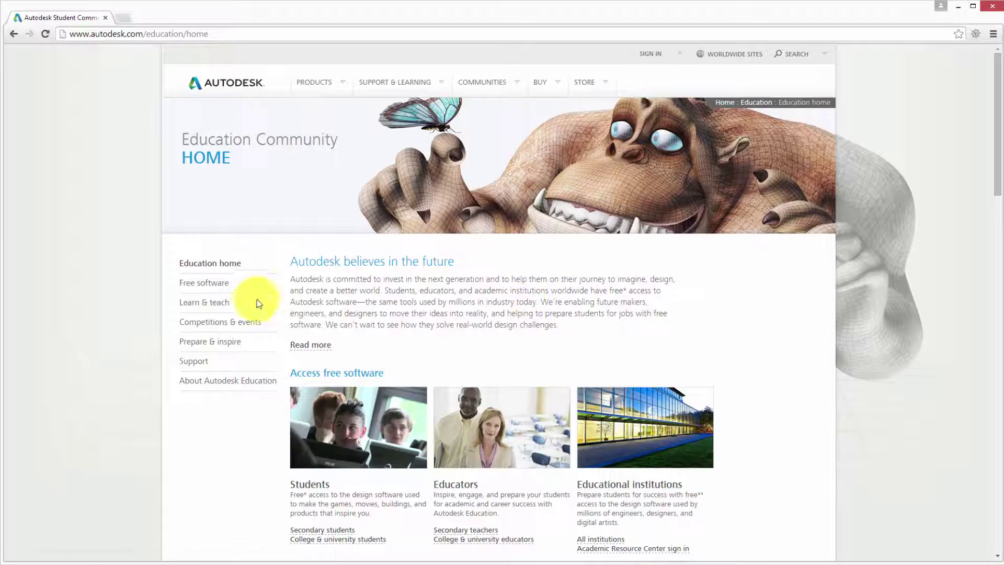
left_click(203, 284)
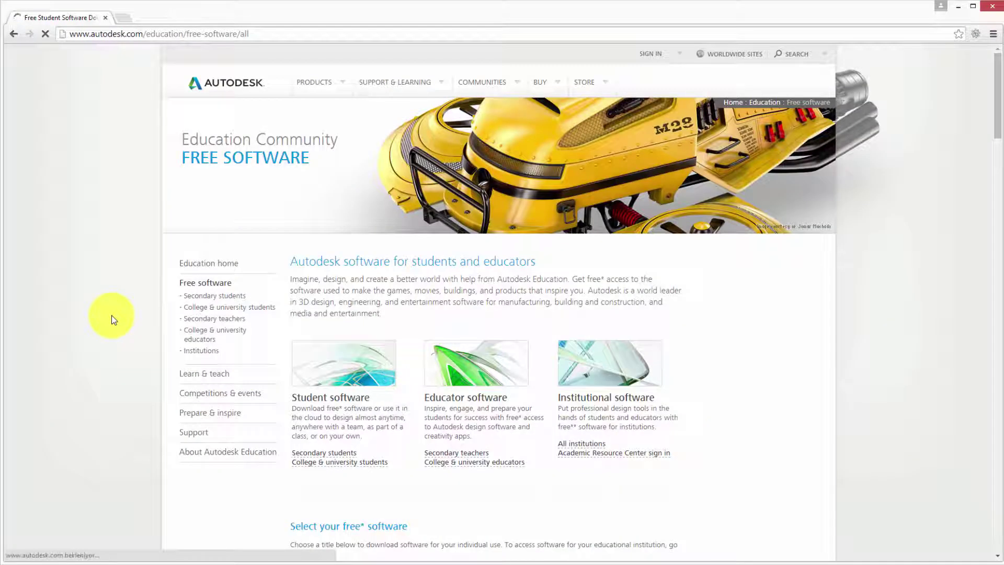
Scroll the All products grid down and open the AutoCAD free download page
scroll(441, 175, "down", 1)
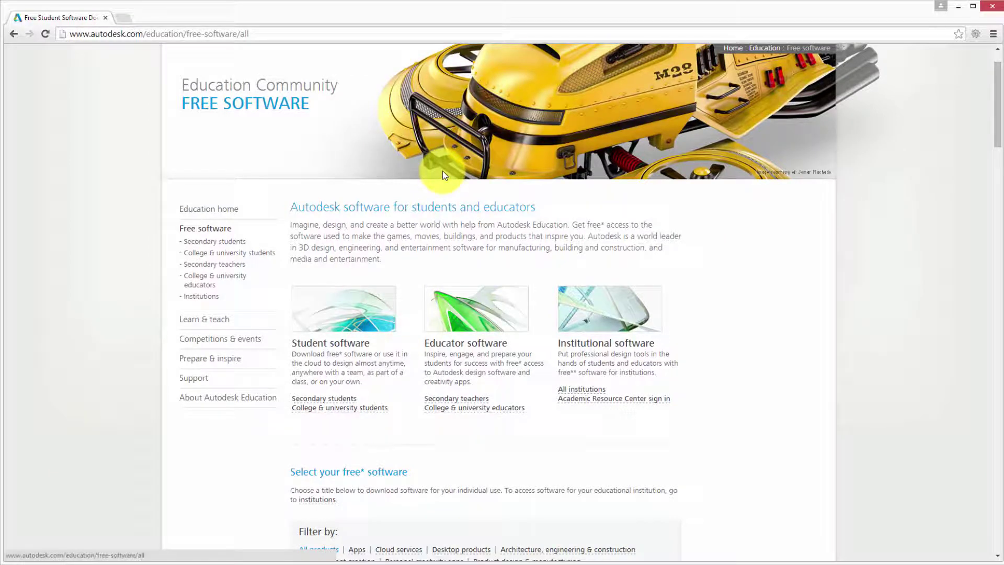
scroll(443, 174, "down", 1)
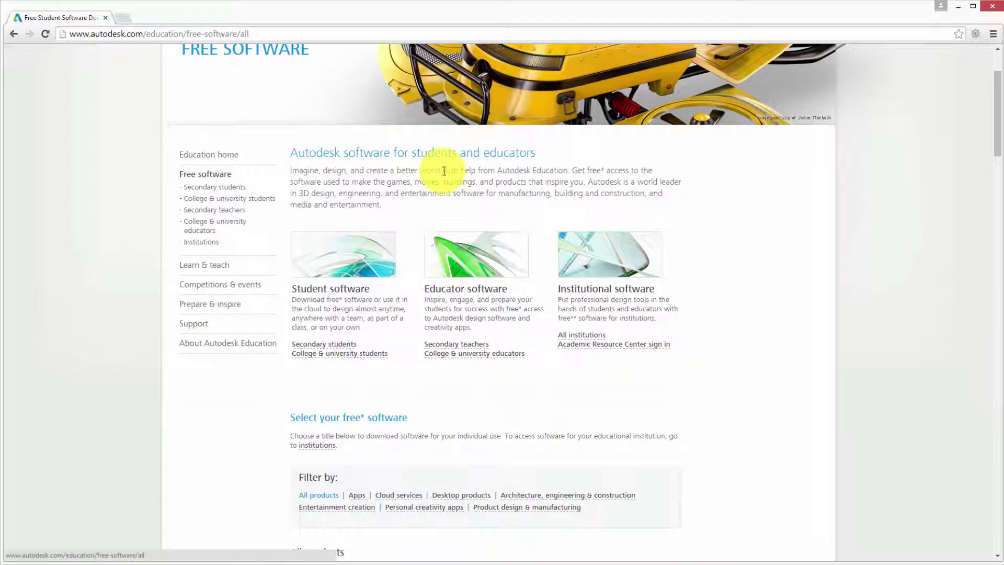
scroll(497, 320, "down", 2)
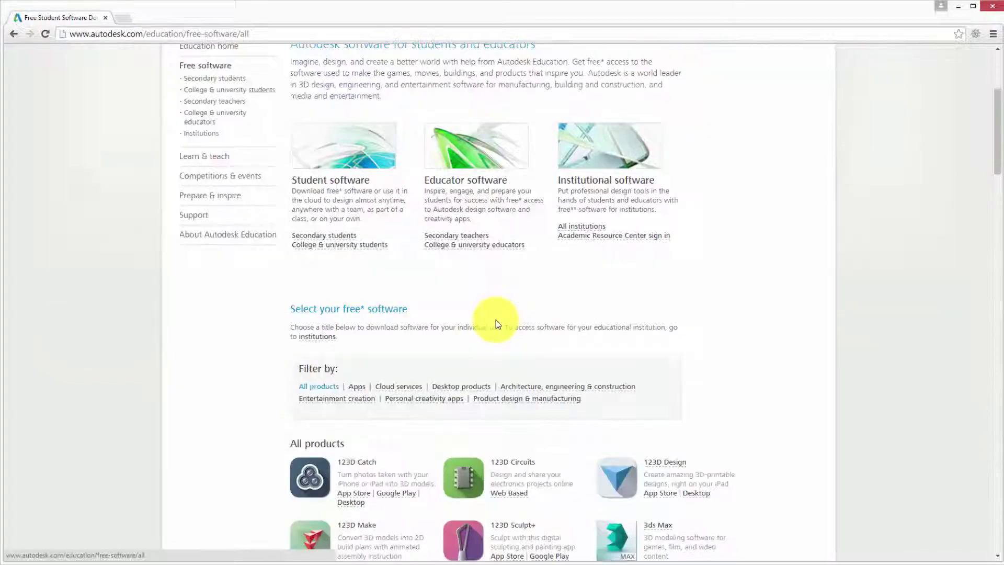
scroll(497, 320, "down", 1)
scroll(496, 320, "down", 2)
scroll(502, 314, "down", 2)
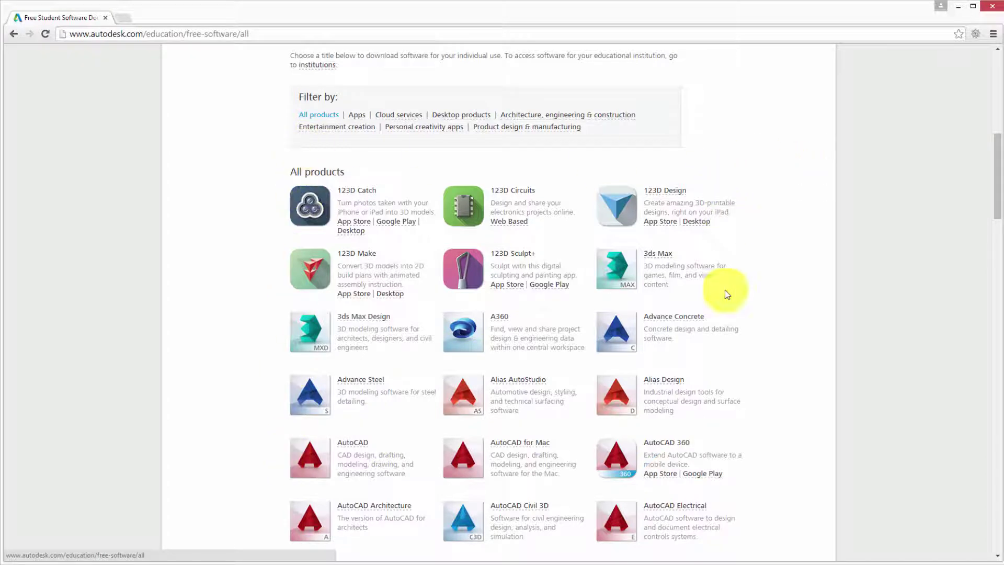
scroll(376, 304, "down", 2)
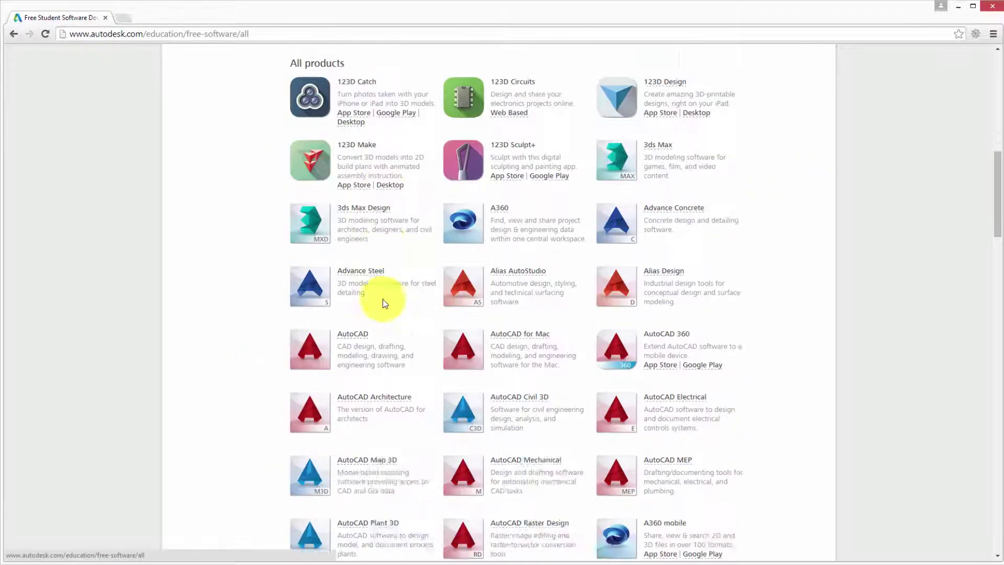
scroll(386, 299, "down", 2)
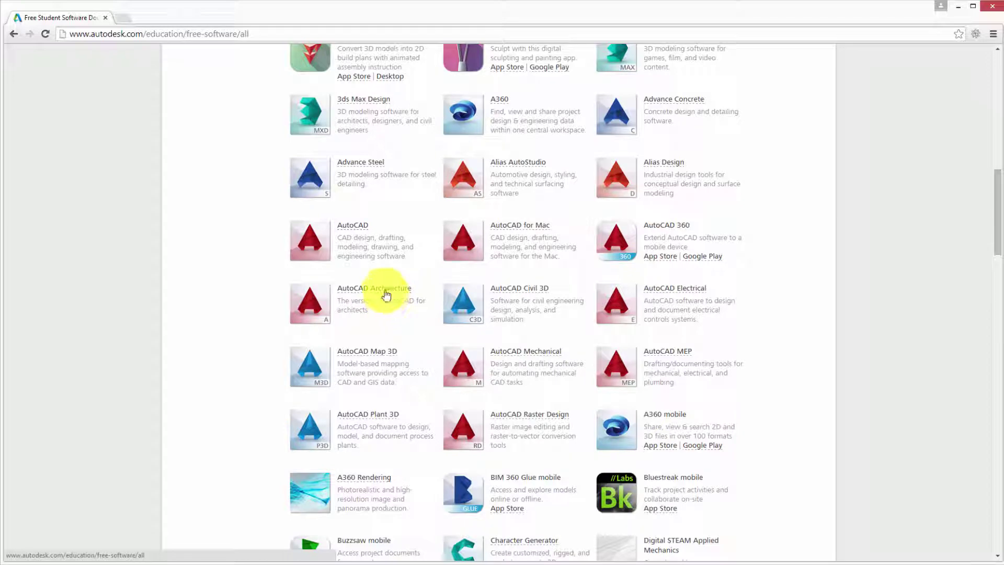
left_click(346, 226)
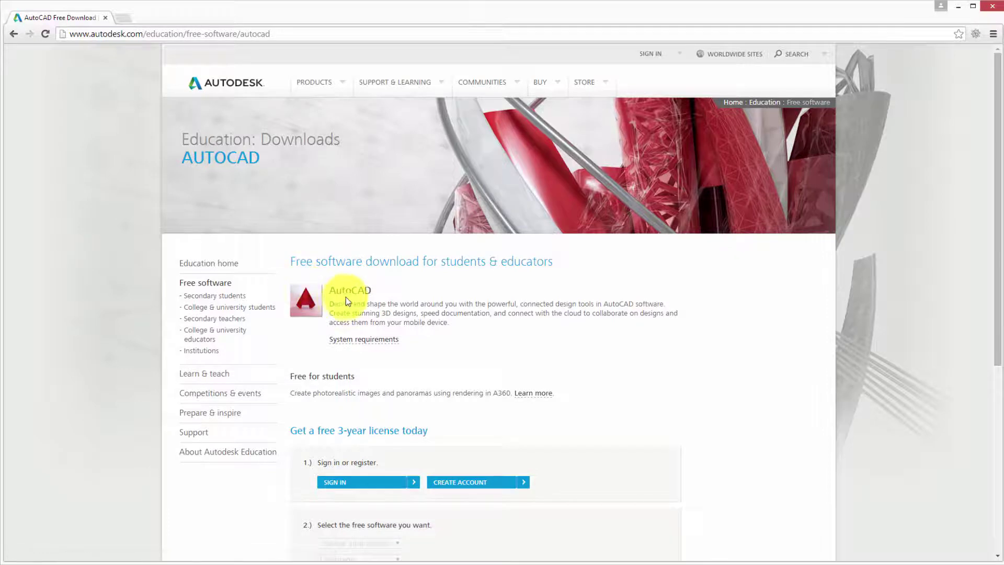
Skim the AutoCAD download page, then bring up Photo Viewer showing the table-and-chairs model
scroll(375, 359, "down", 3)
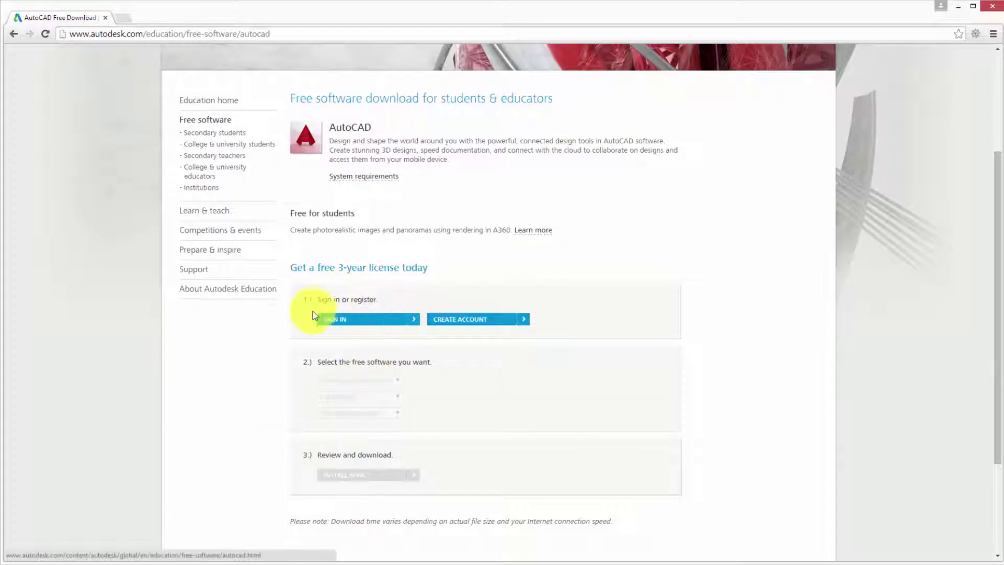
scroll(364, 294, "down", 1)
scroll(364, 294, "down", 1)
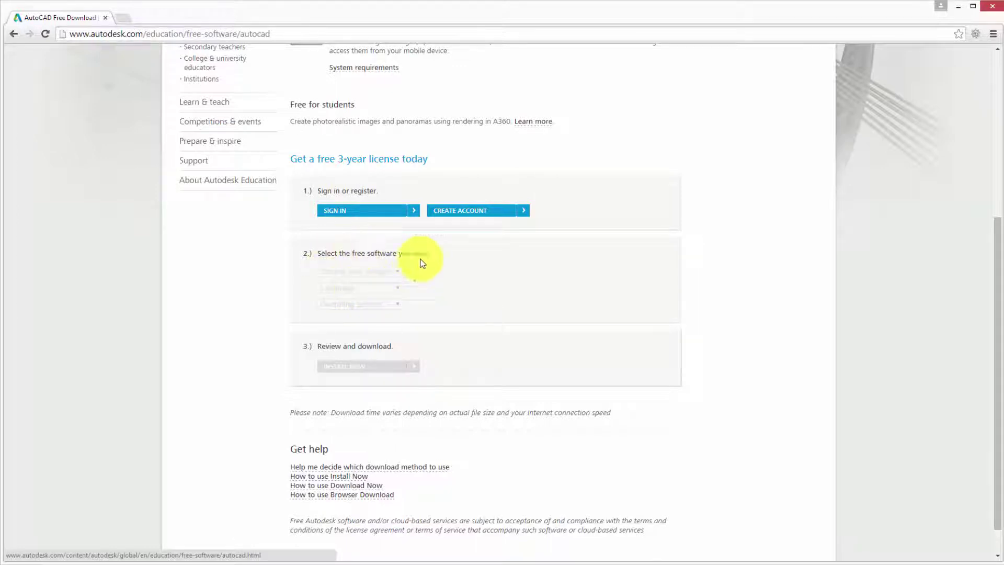
scroll(271, 324, "down", 1)
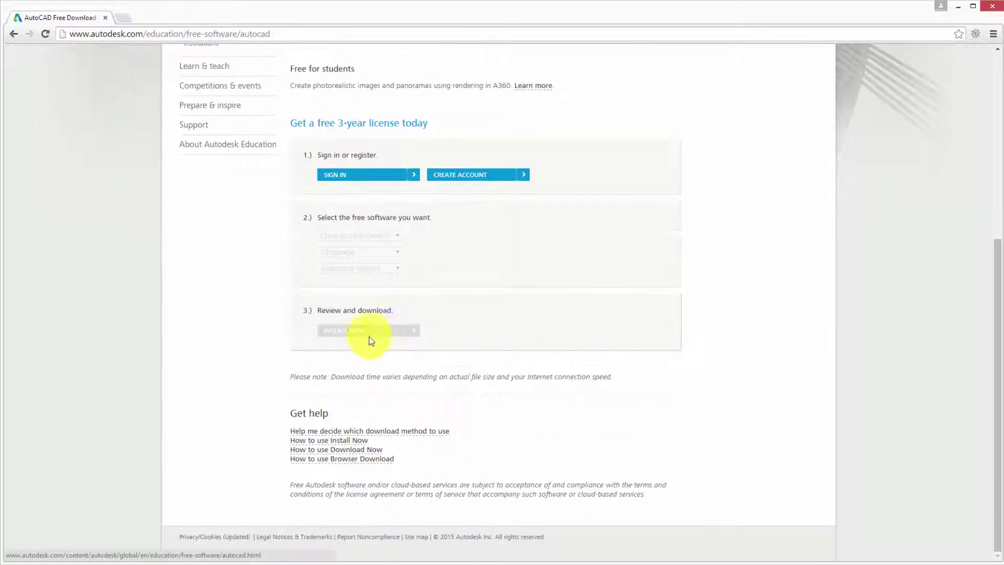
scroll(320, 277, "up", 4)
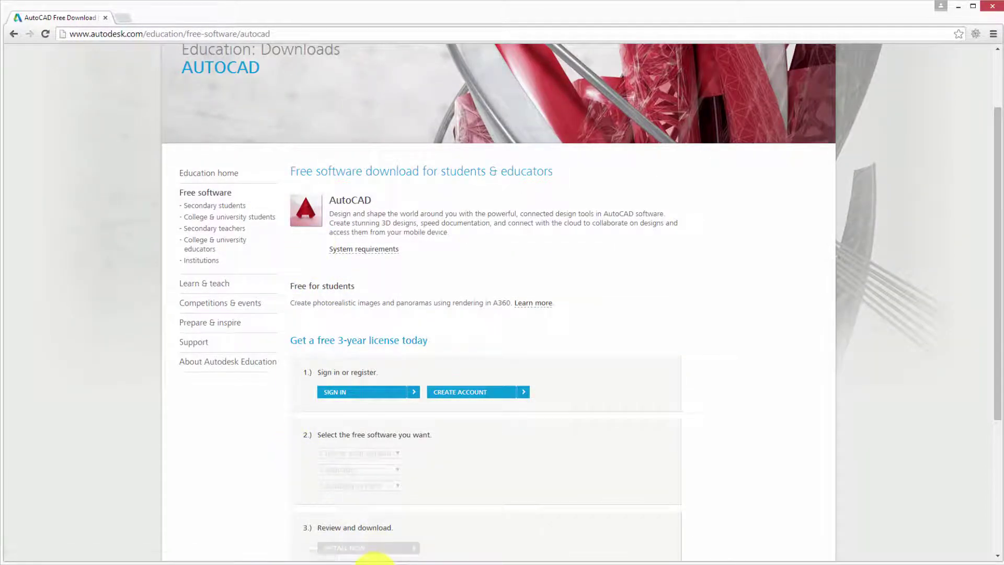
left_click(372, 555)
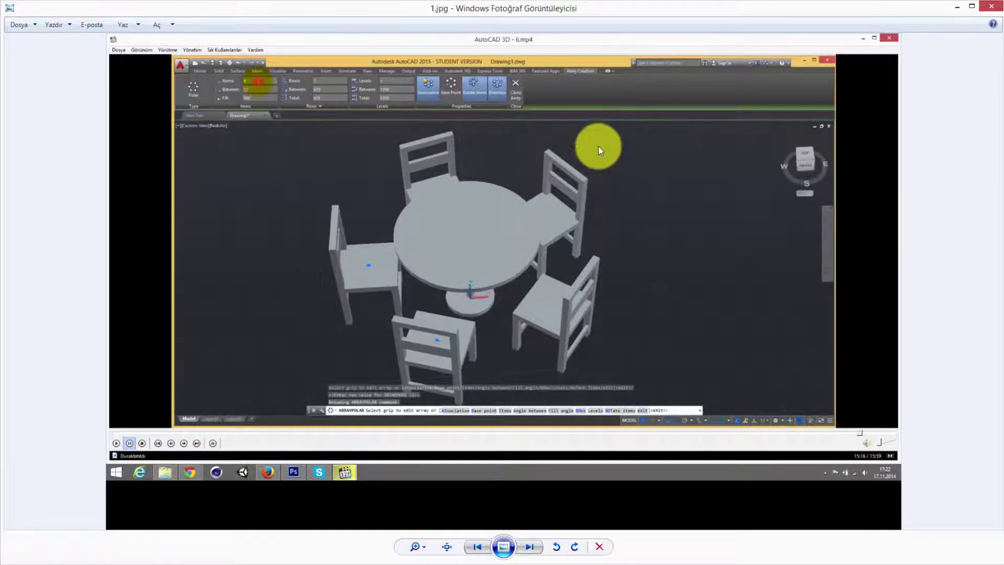
Page through screenshots: shelf, wine glass, window frame, vase, bowl, flange, chest and goblet
key("Right")
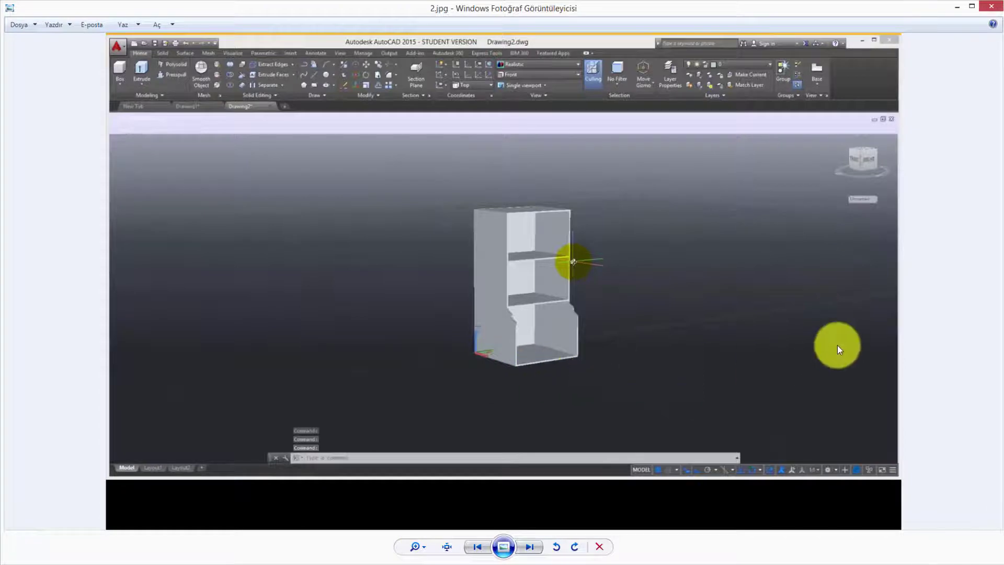
key("Right")
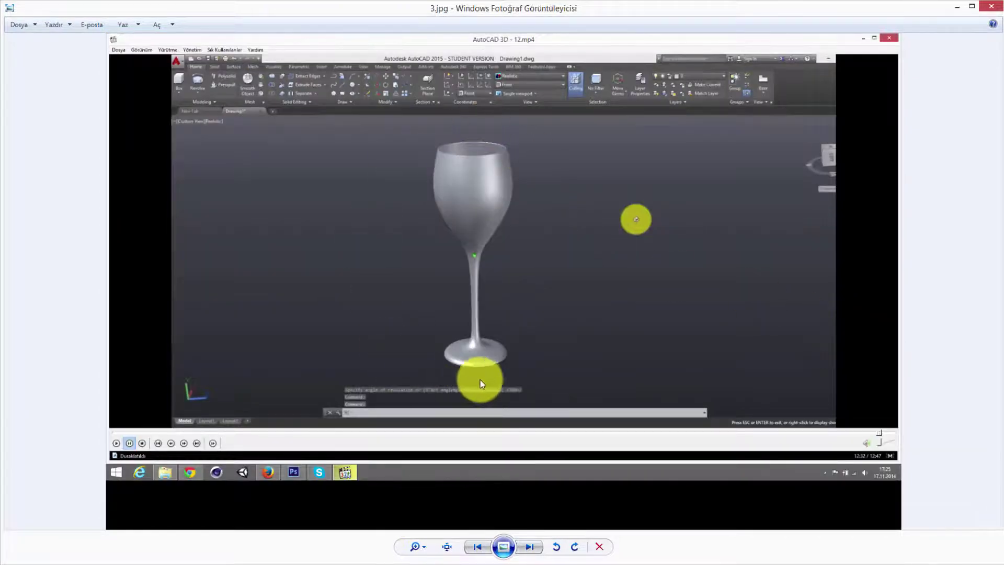
key("Right")
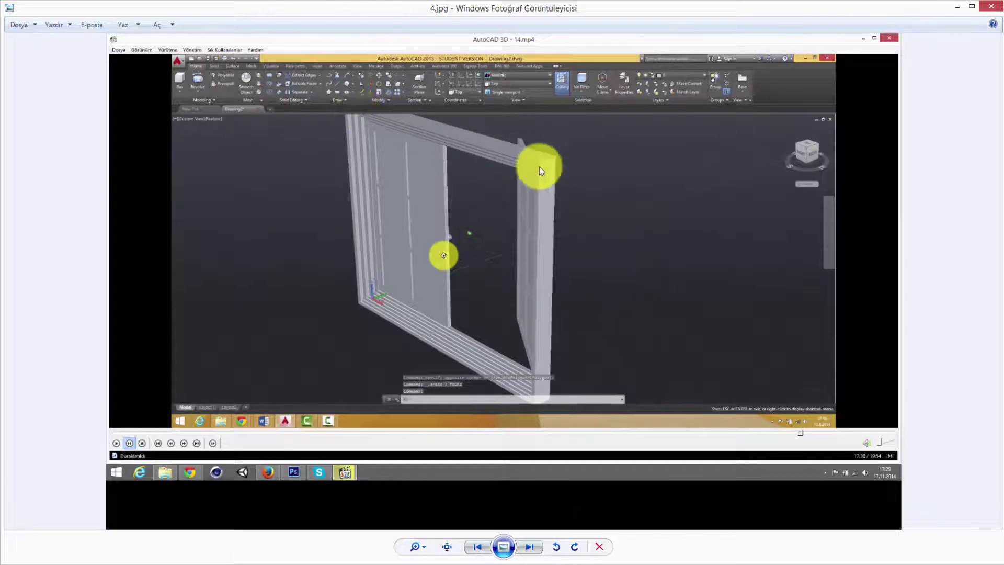
key("Right")
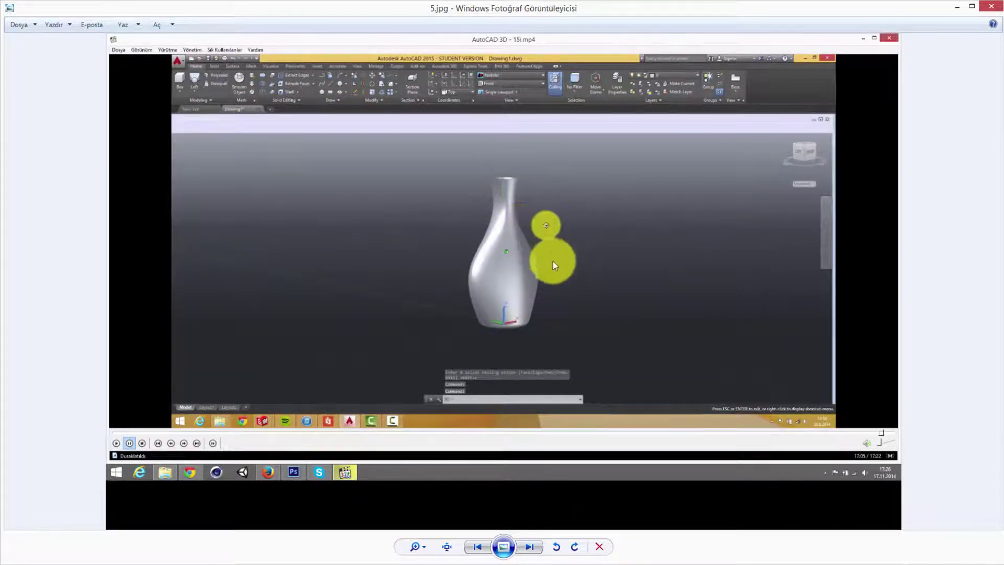
key("Right")
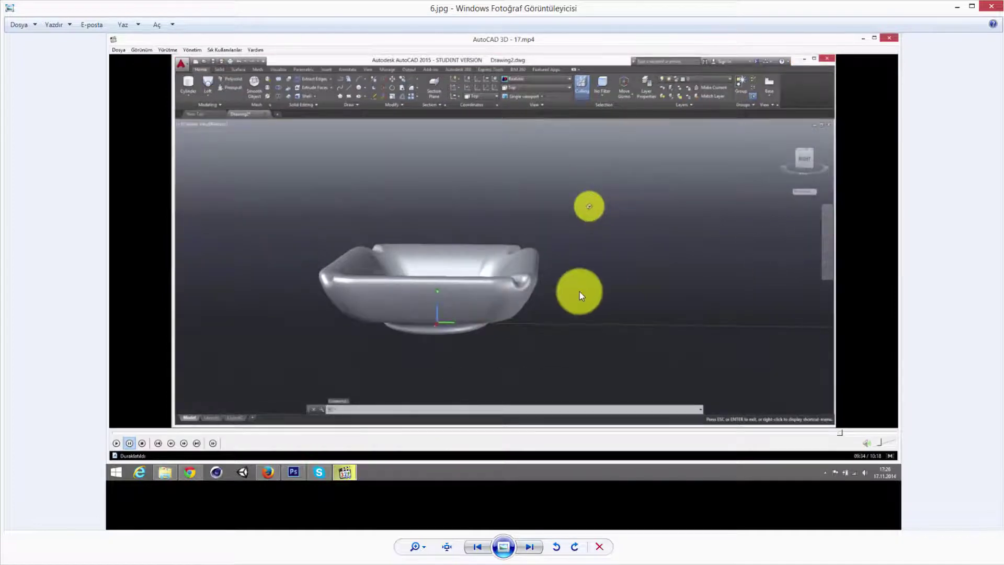
key("Right")
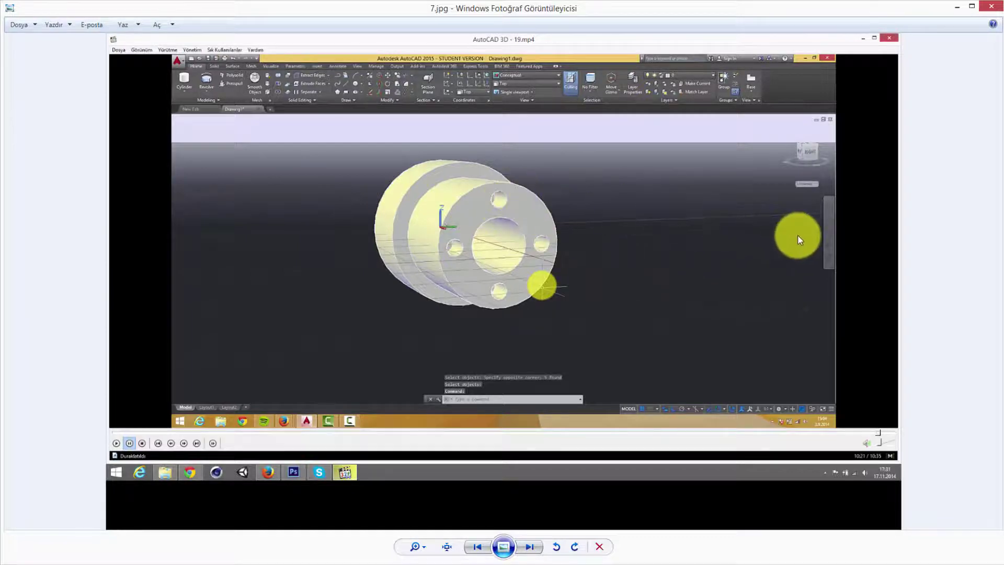
key("Right")
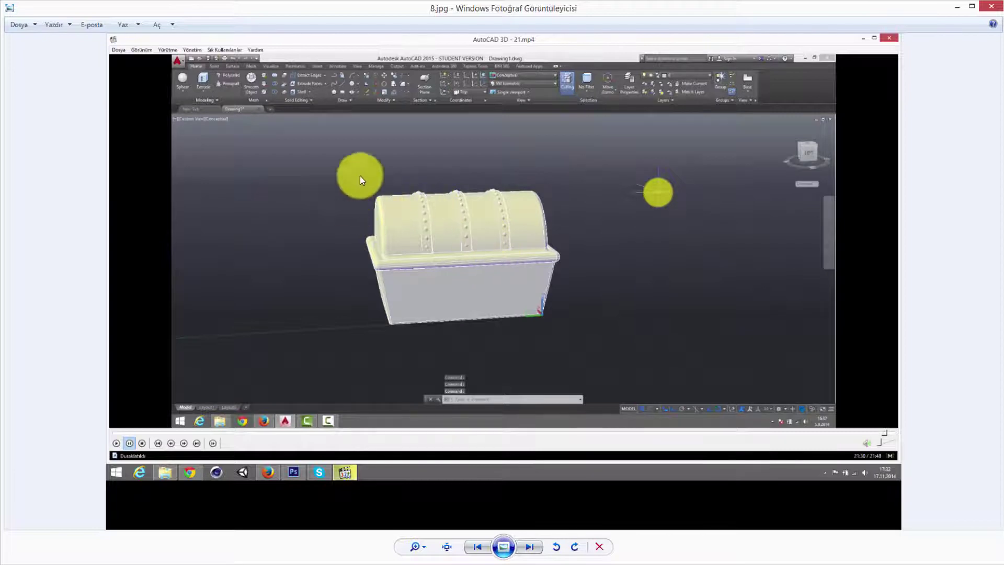
key("Right")
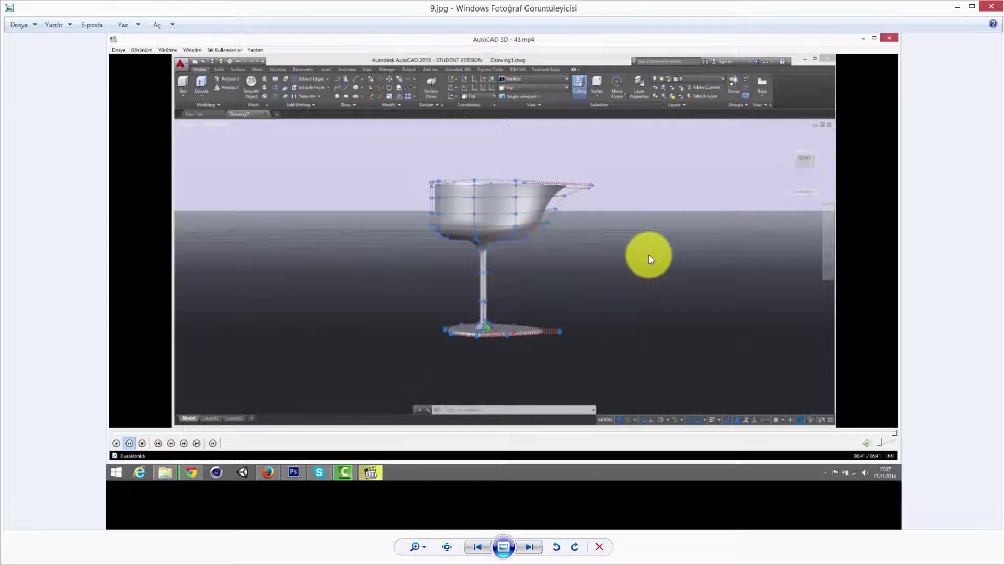
Continue through the bar stool, house, hinge, 2D sheet and table images, returning to the 2D sheet
key("Right")
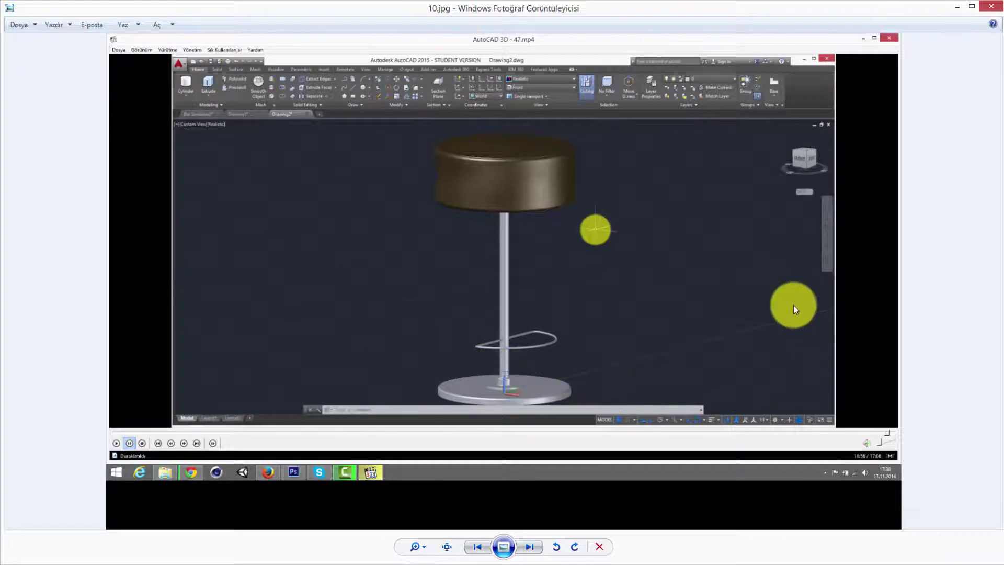
key("Right")
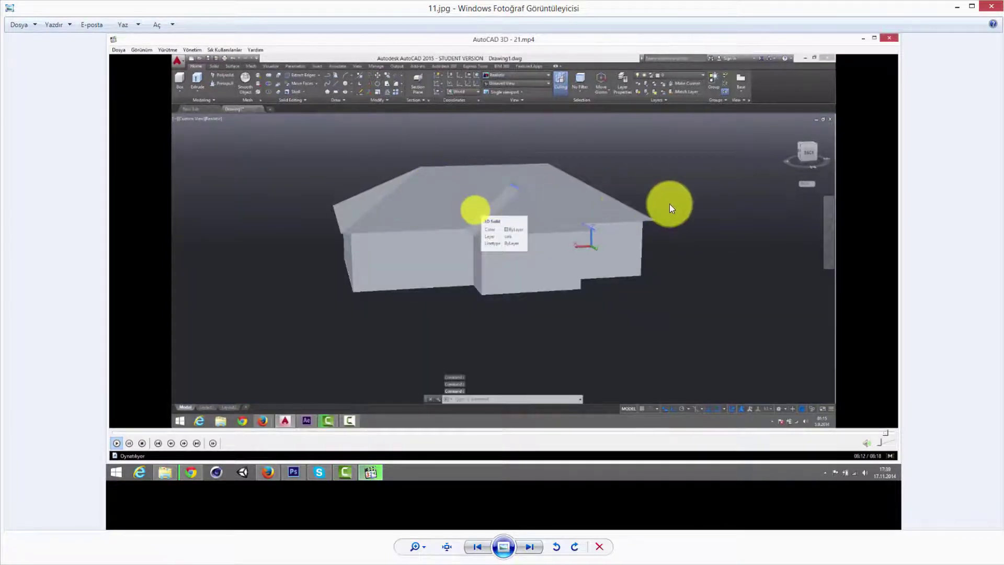
key("Right")
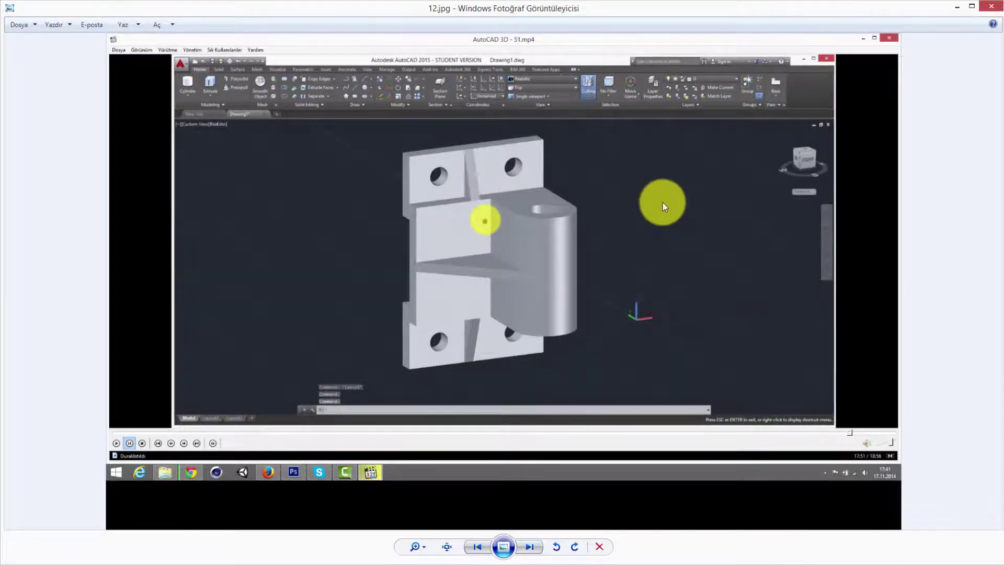
key("Right")
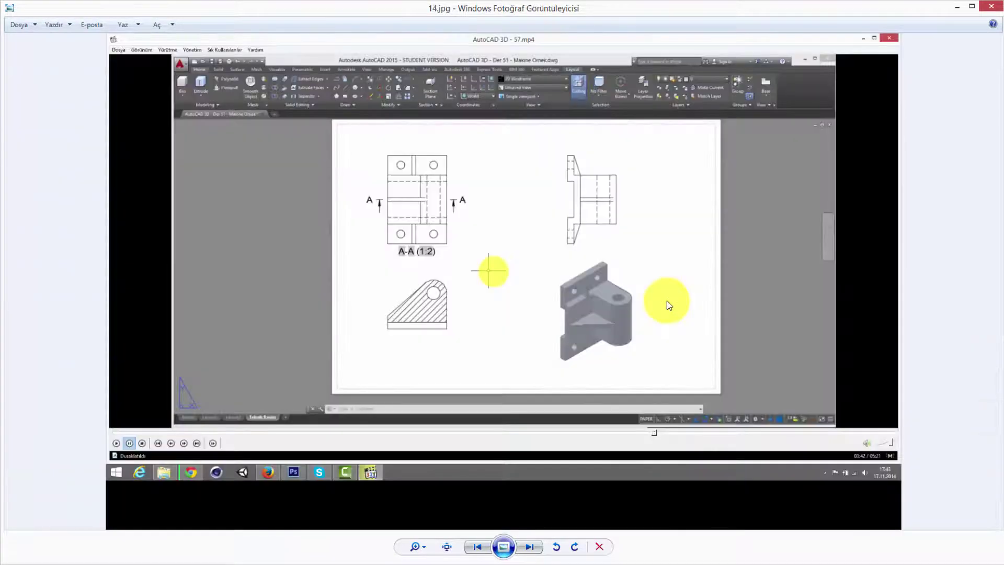
key("Right")
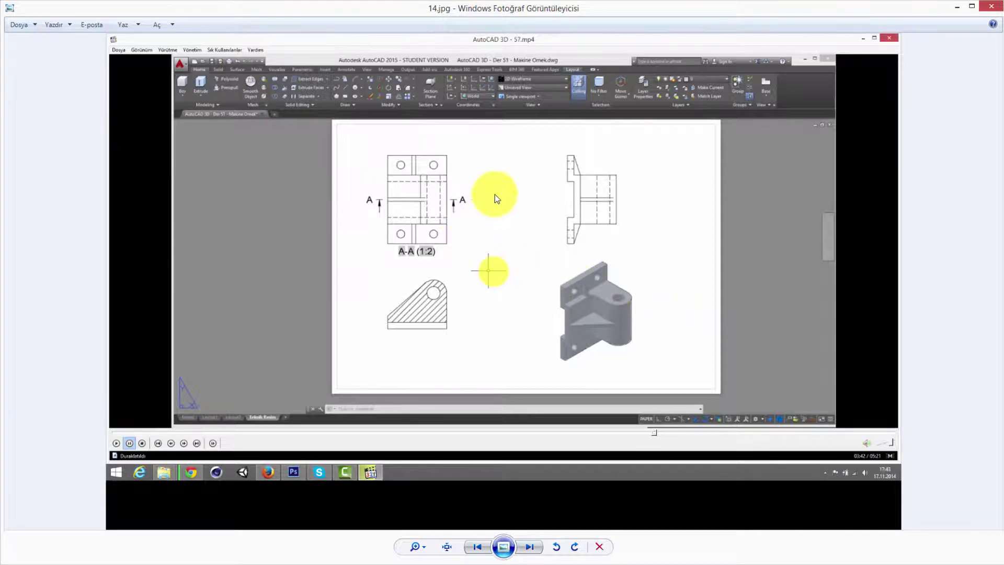
key("Right")
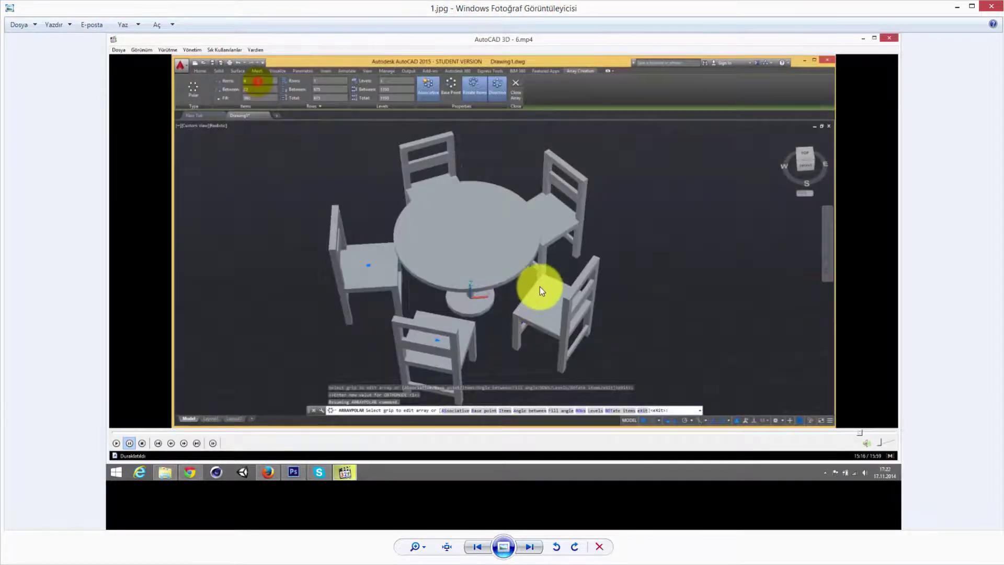
key("Left")
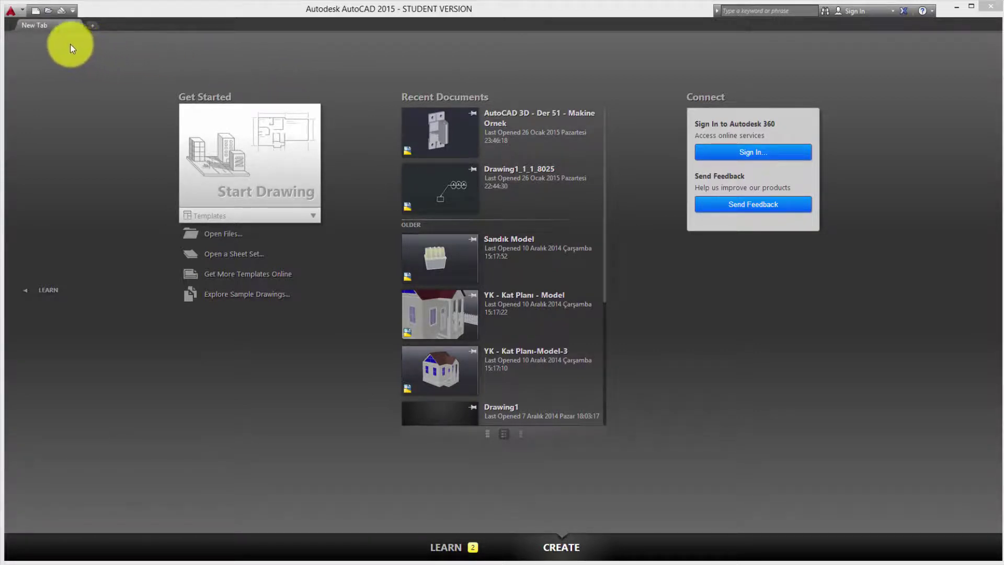
Create Drawing1 by choosing acadiso3D.dwt in the Select template dialog
left_click(36, 14)
left_click_drag(369, 78, 370, 55)
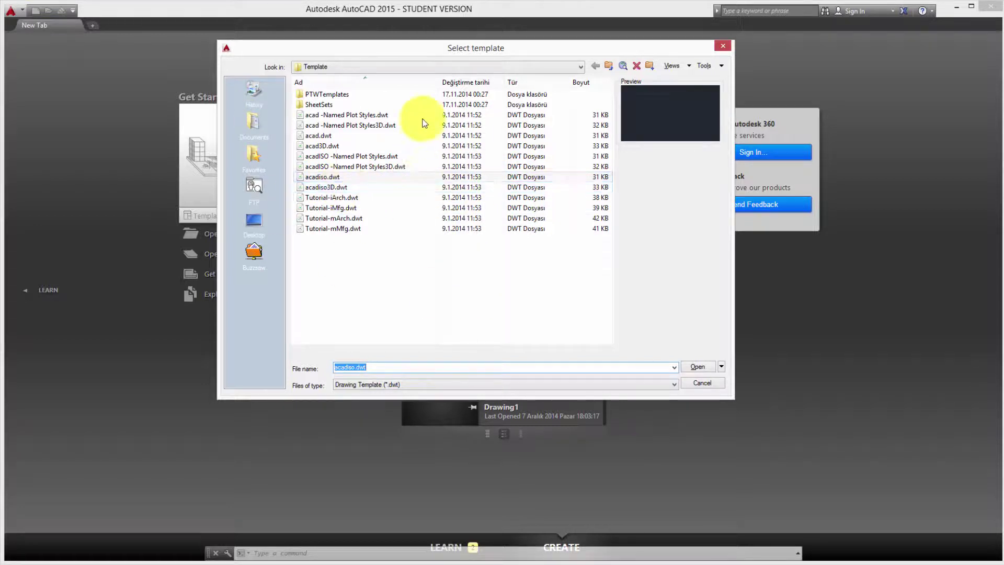
left_click(402, 293)
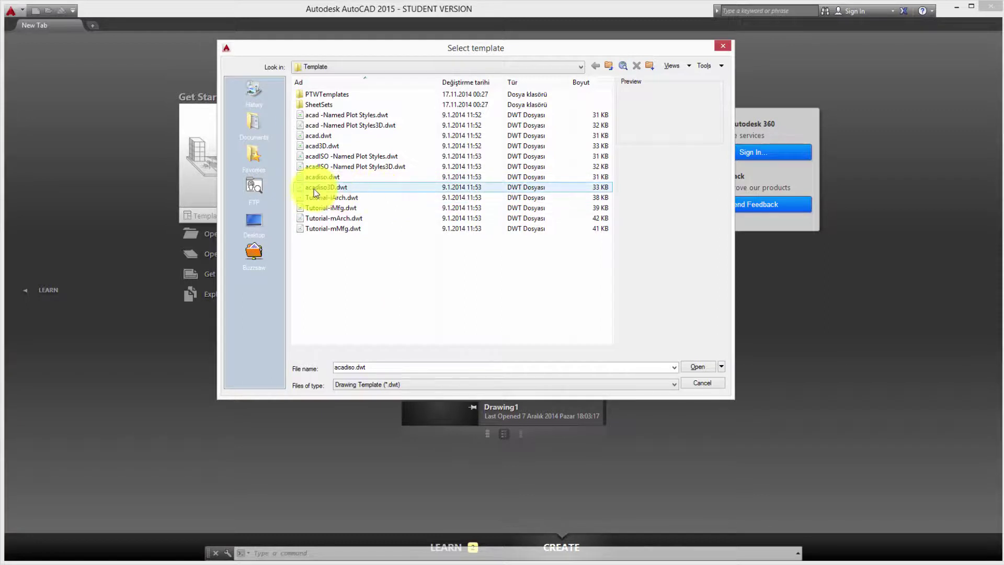
left_click(332, 189)
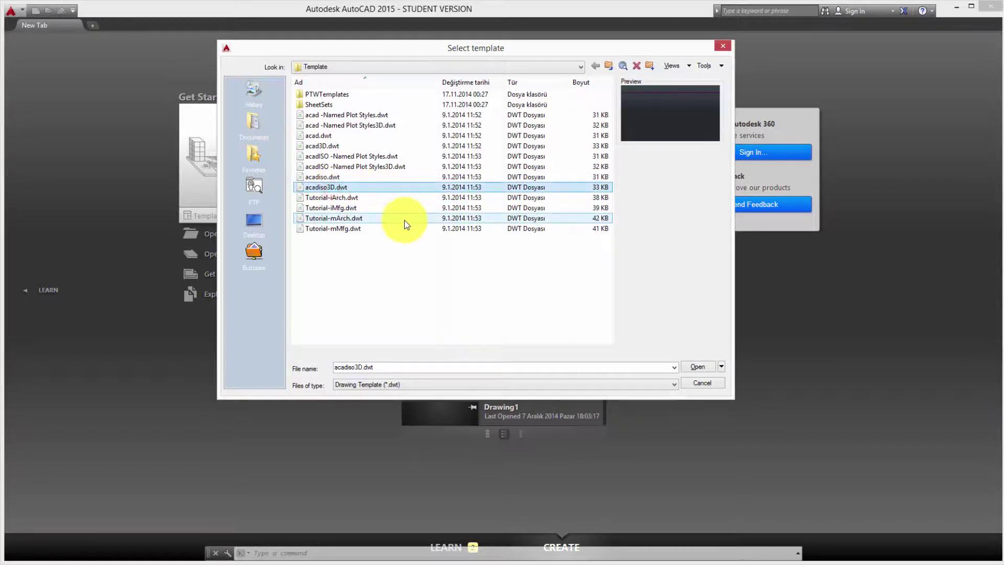
left_click(314, 146)
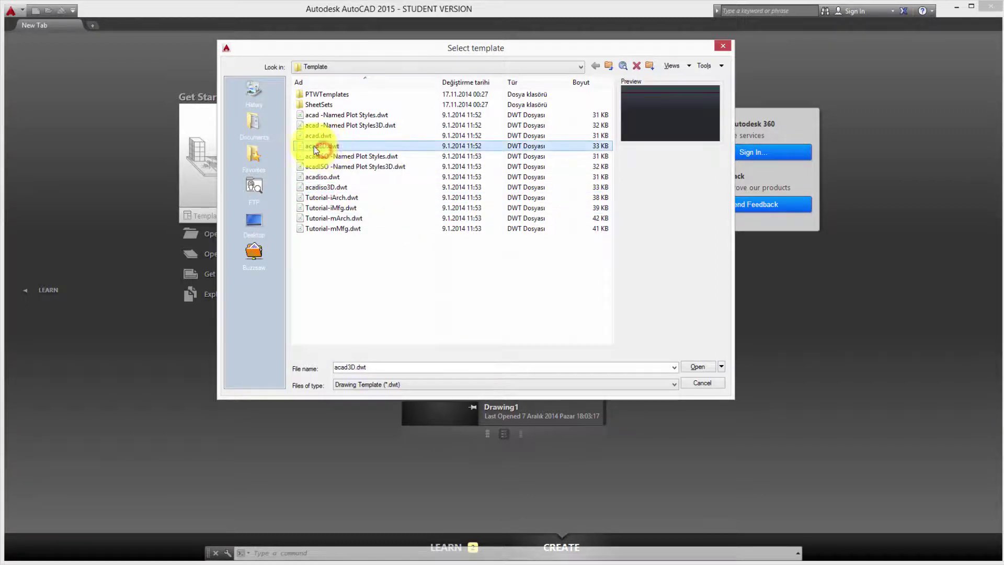
left_click(355, 188)
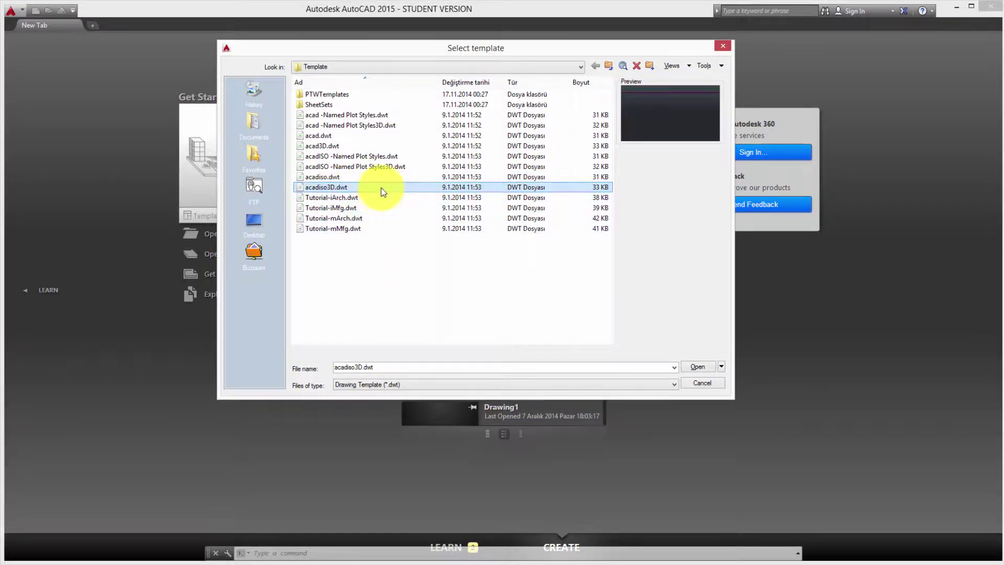
left_click(699, 365)
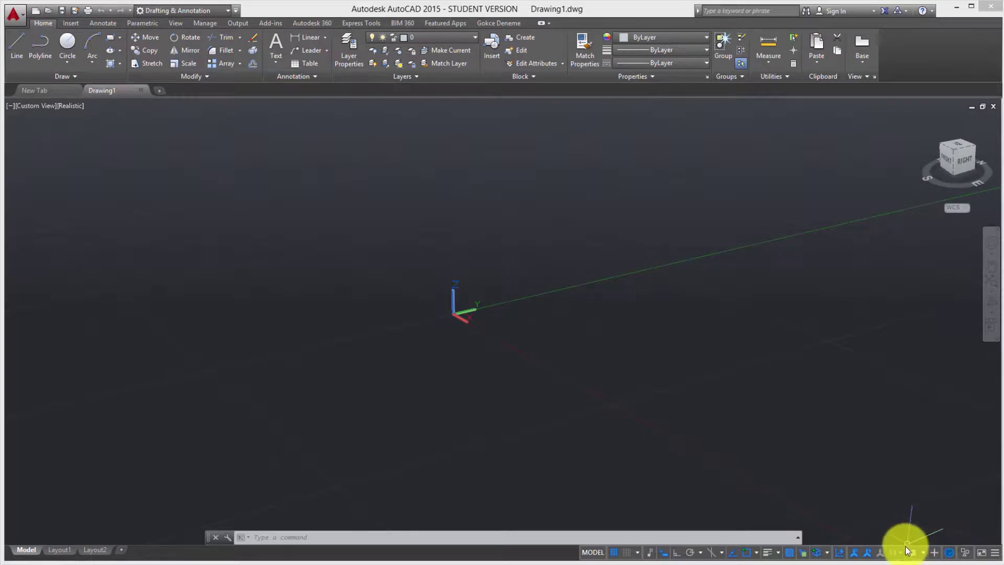
Switch the workspace from Drafting & Annotation to 3D Modeling via the Quick Access Toolbar
left_click(923, 554)
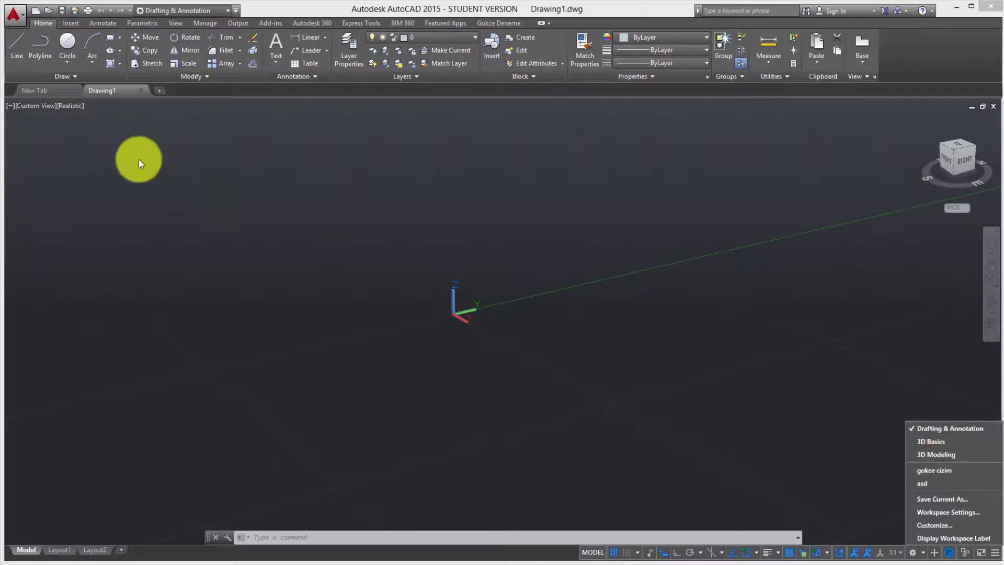
left_click(682, 330)
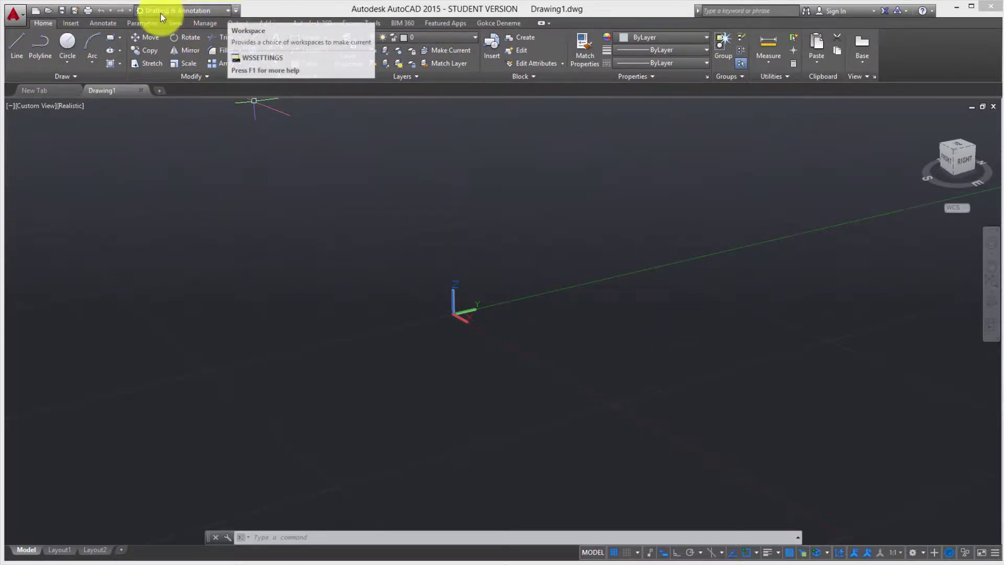
left_click(226, 11)
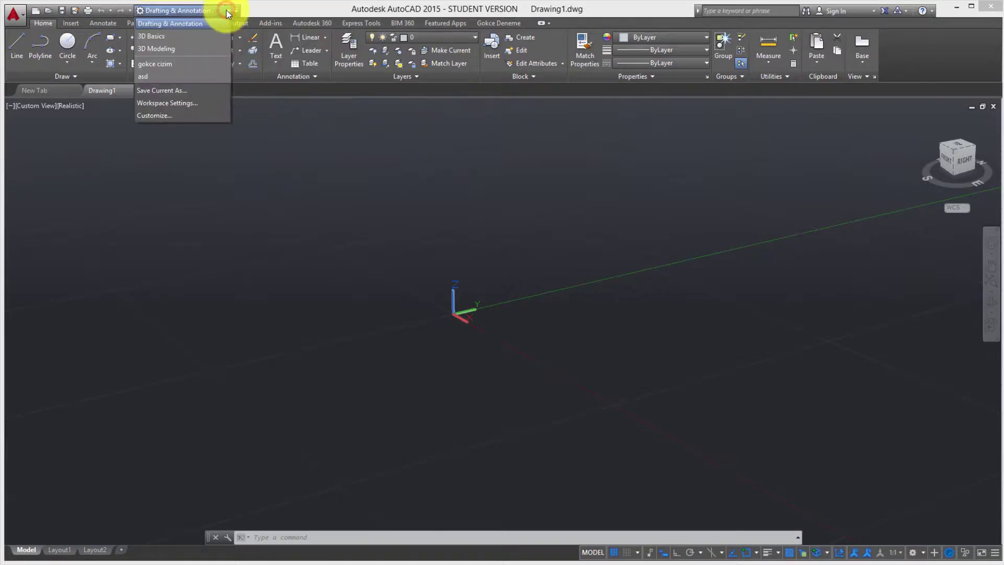
left_click(168, 49)
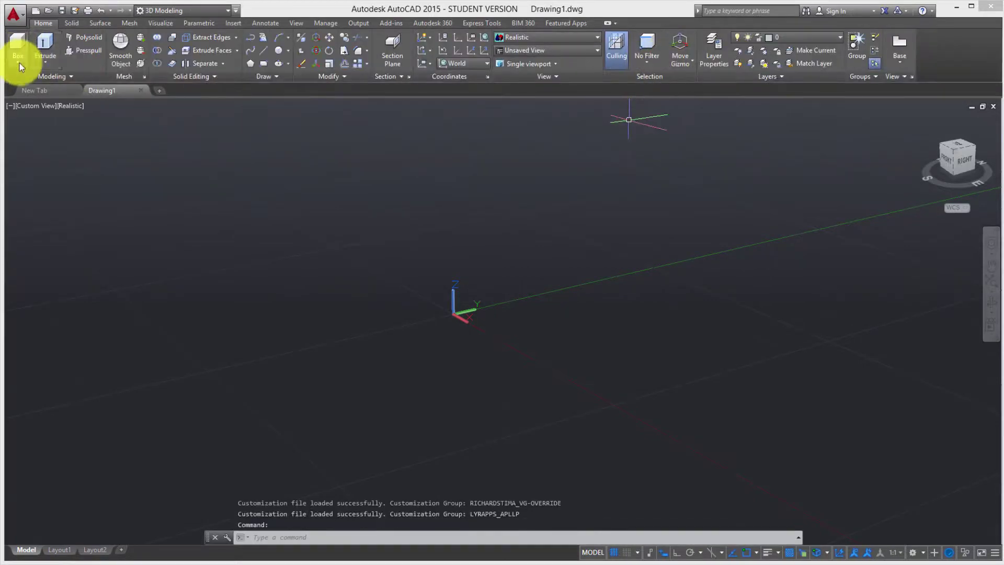
Draw a cube with the Box primitive by picking two base corners and a height, then pan
left_click(50, 62)
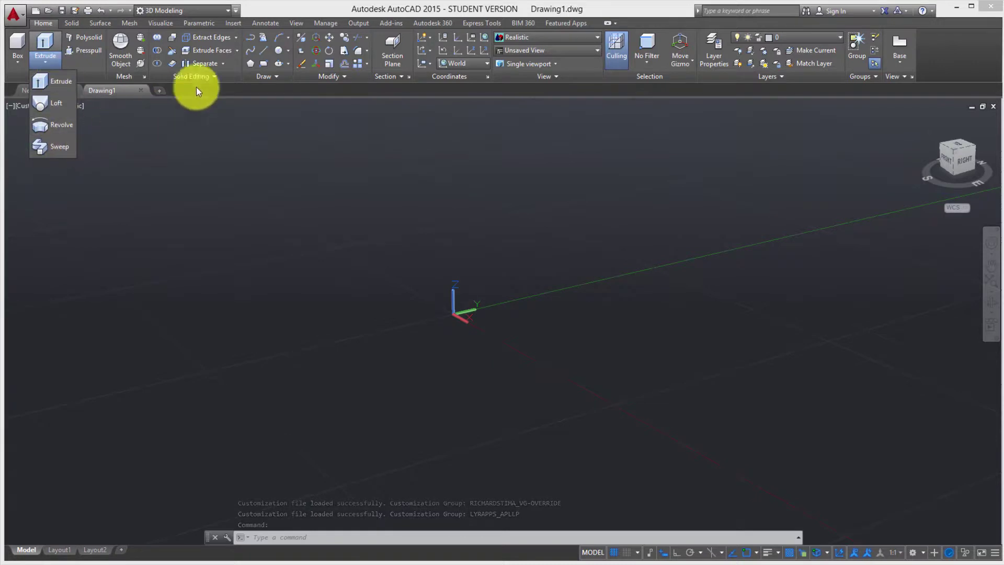
left_click(438, 16)
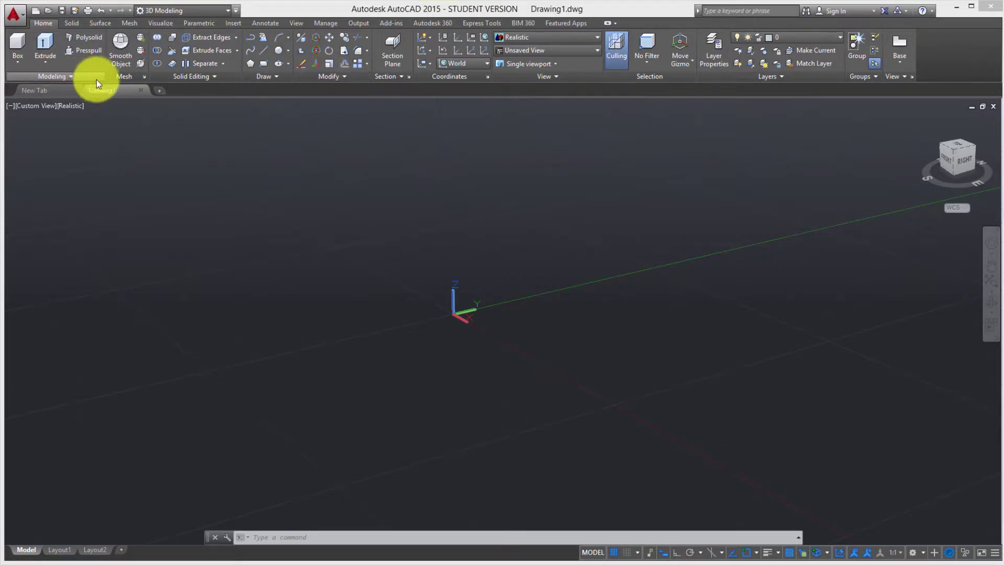
left_click(21, 62)
left_click(33, 82)
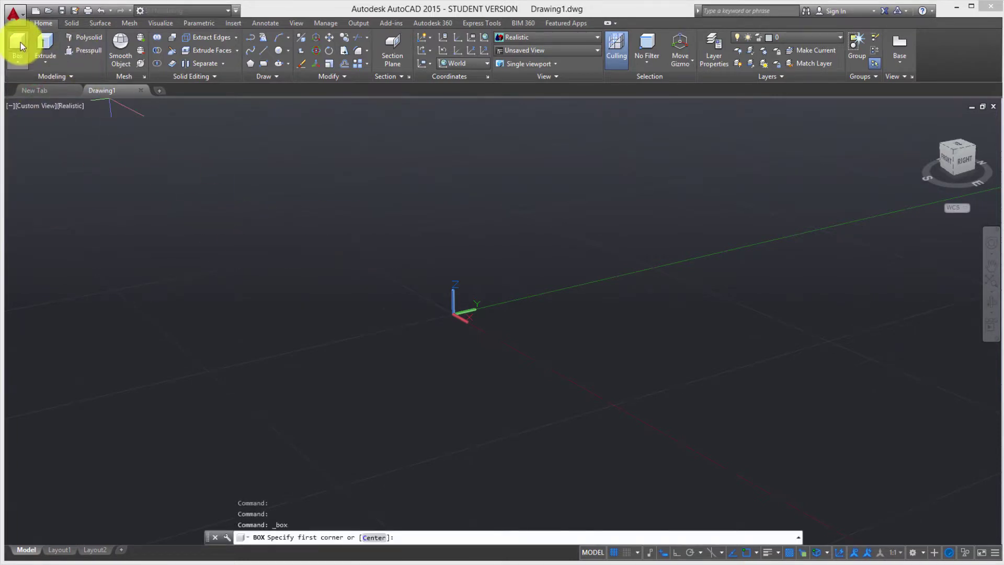
left_click(20, 63)
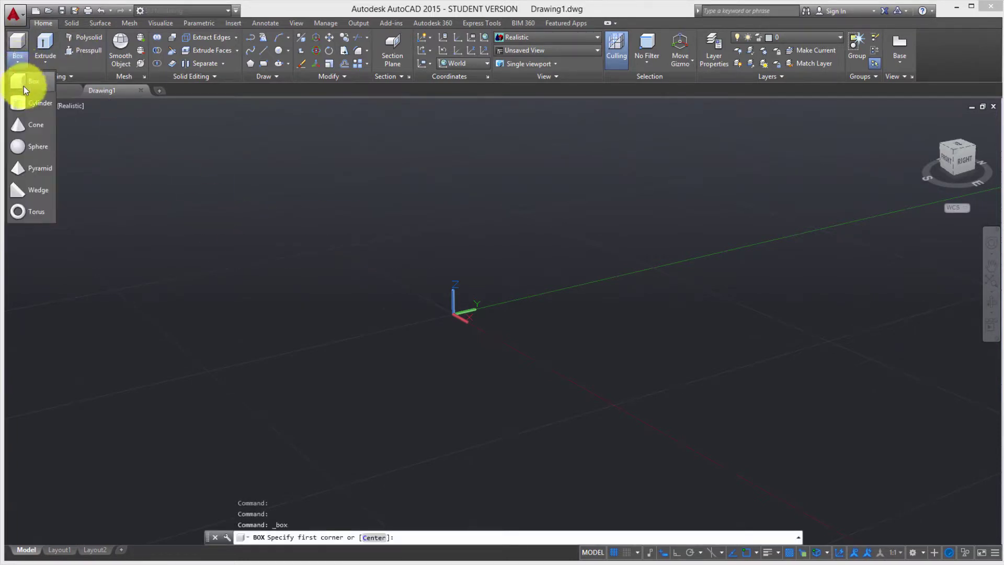
left_click(15, 81)
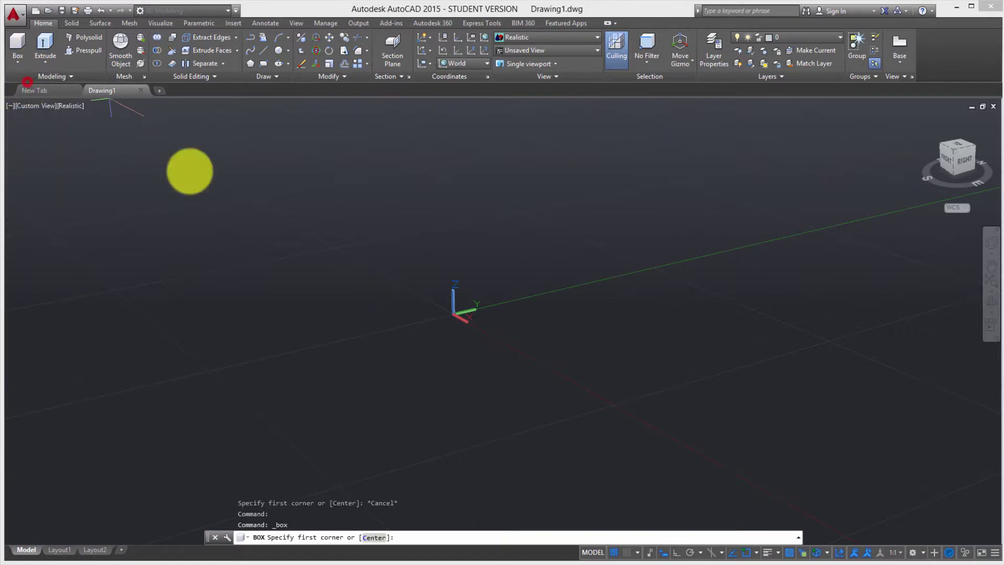
left_click(431, 347)
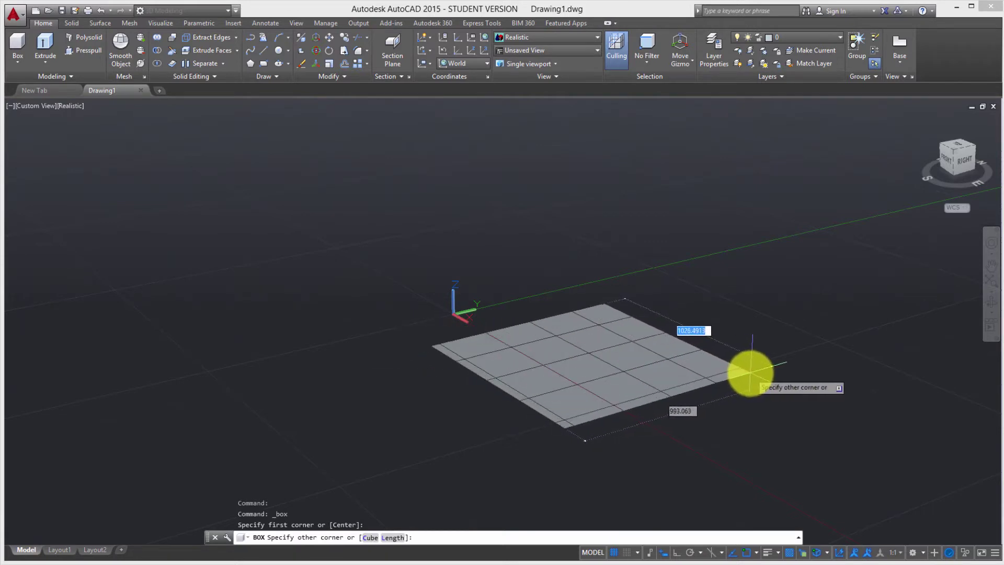
left_click(750, 370)
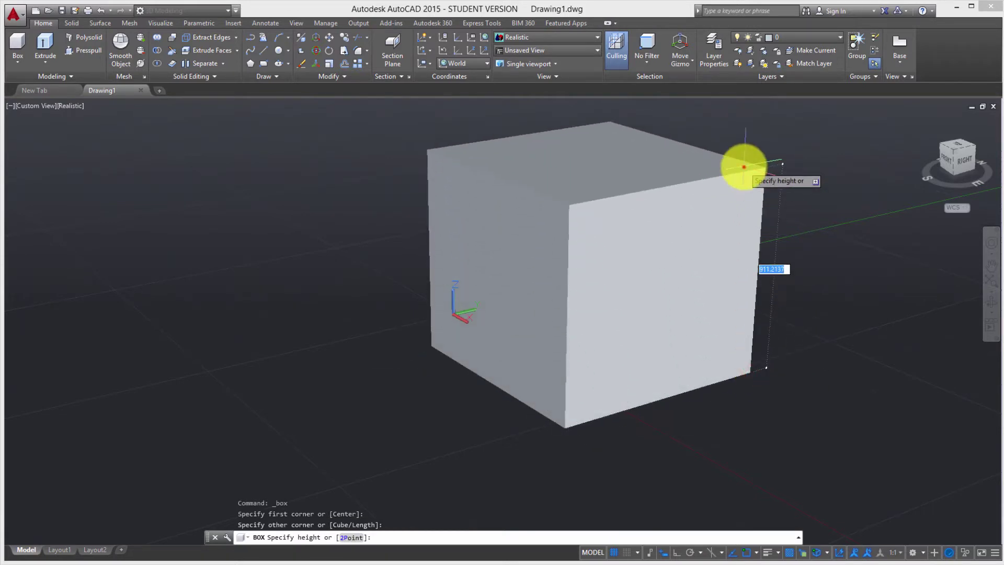
left_click(743, 167)
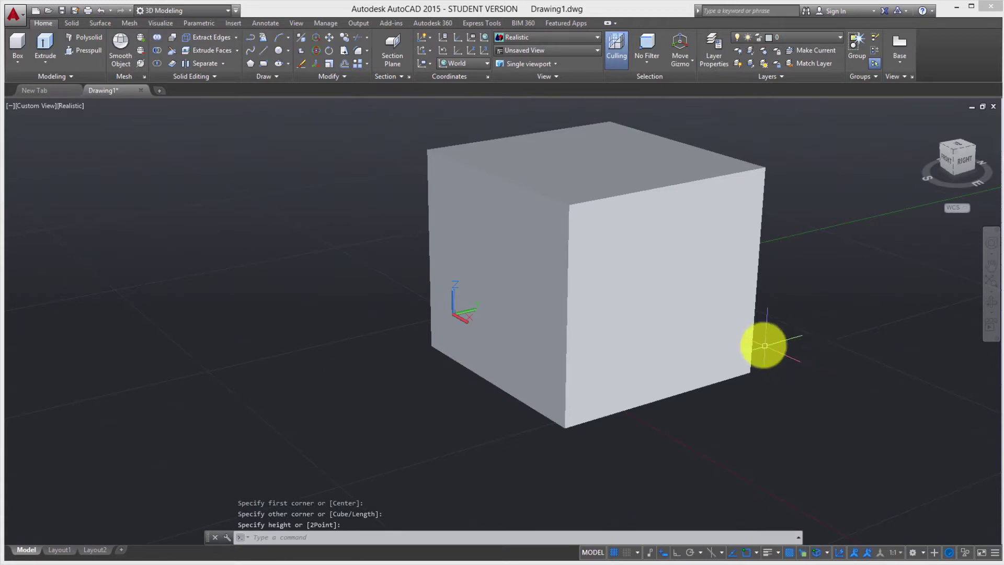
middle_click_drag(713, 217, 629, 310)
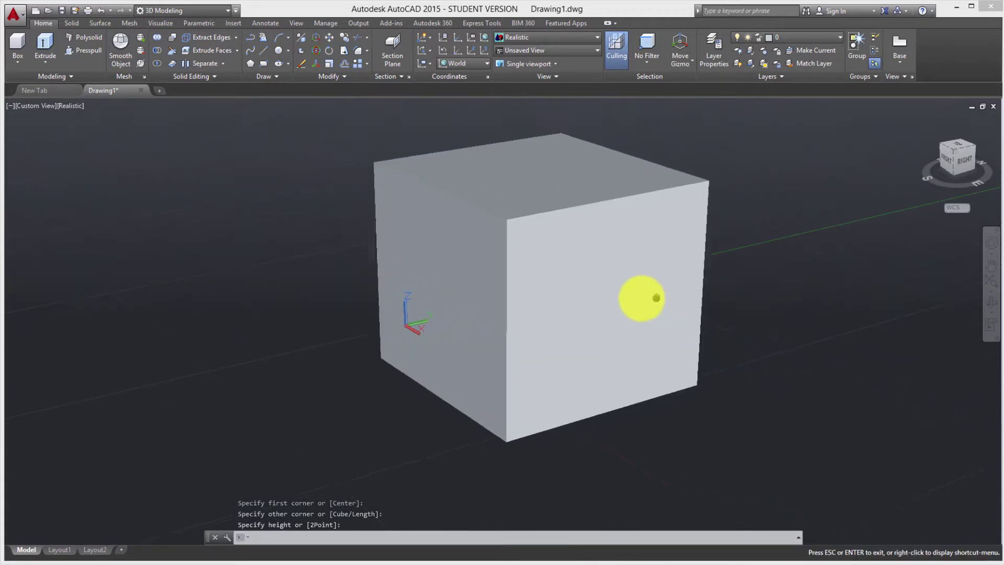
key("Escape")
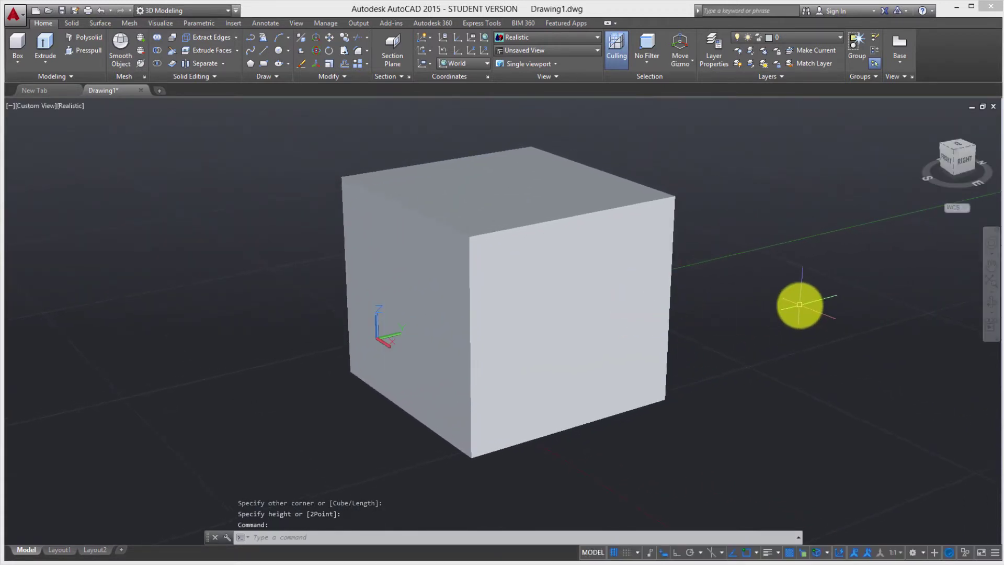